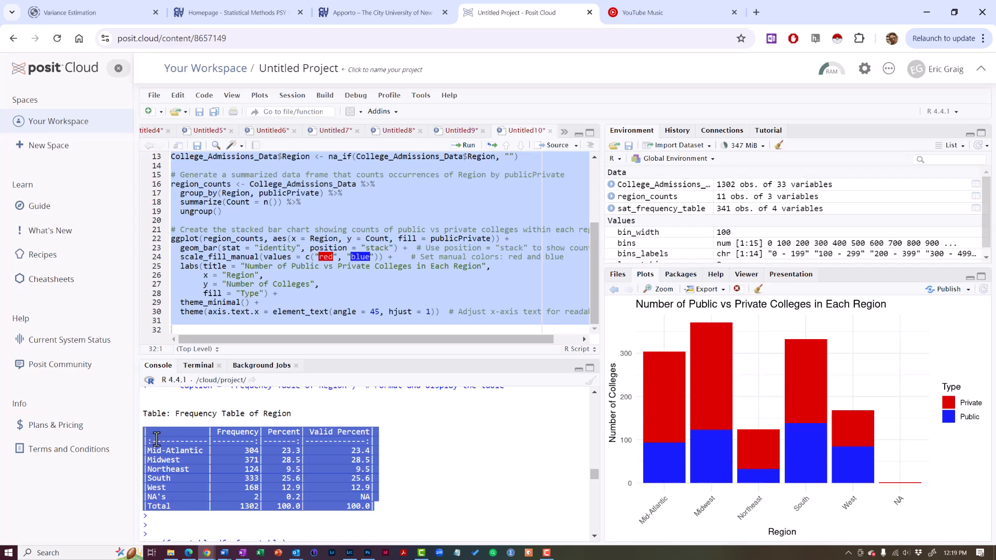
Copy the selected Frequency Table of Region output from the R console and switch to the blank Word document
{"action": "right_click", "coordinate": [175, 441]}
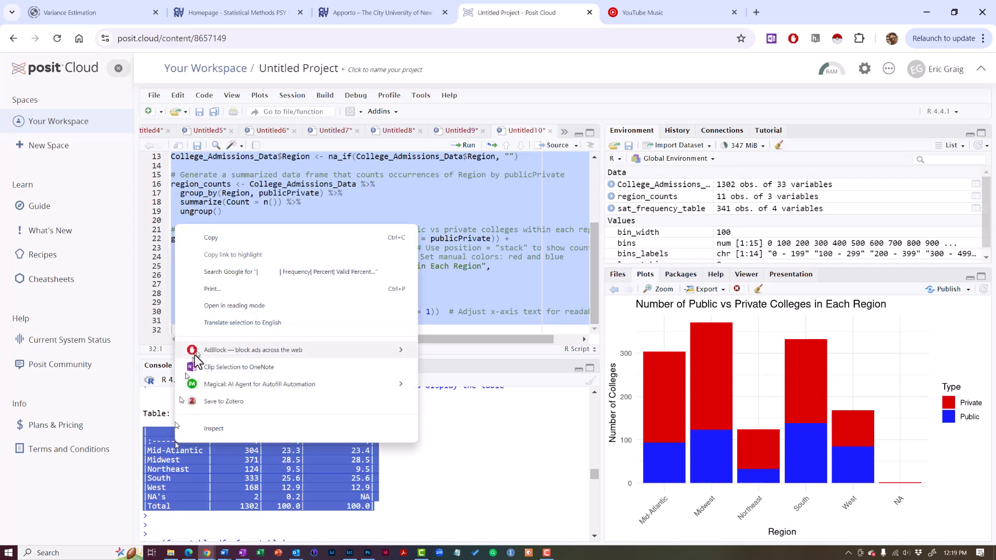
{"action": "left_click", "coordinate": [231, 240]}
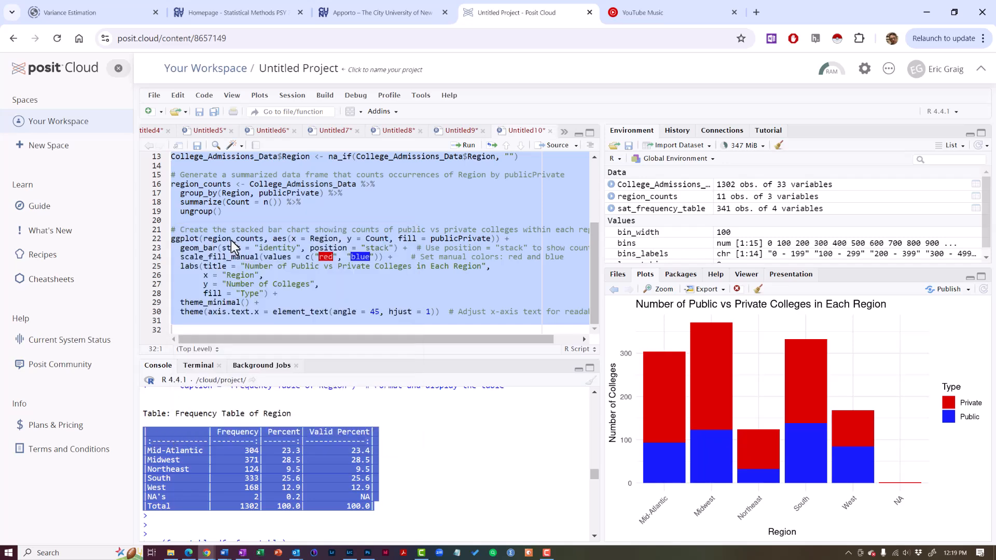
{"action": "key", "text": "alt+Tab"}
{"action": "key", "text": "alt+Tab"}
{"action": "key", "text": "alt+Tab"}
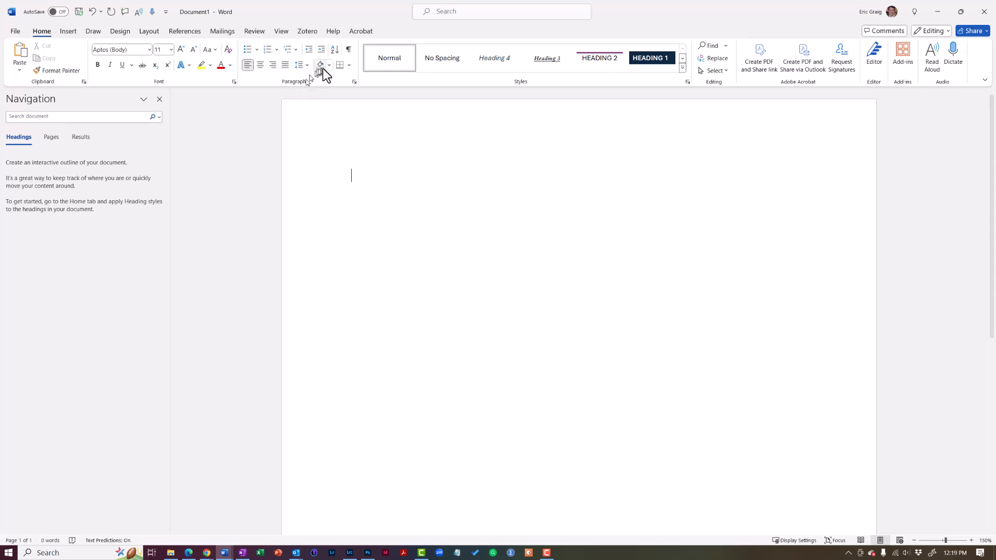
Paste the copied table text between blank paragraphs in the document, showing formatting marks only while placing it
{"action": "left_click", "coordinate": [349, 50]}
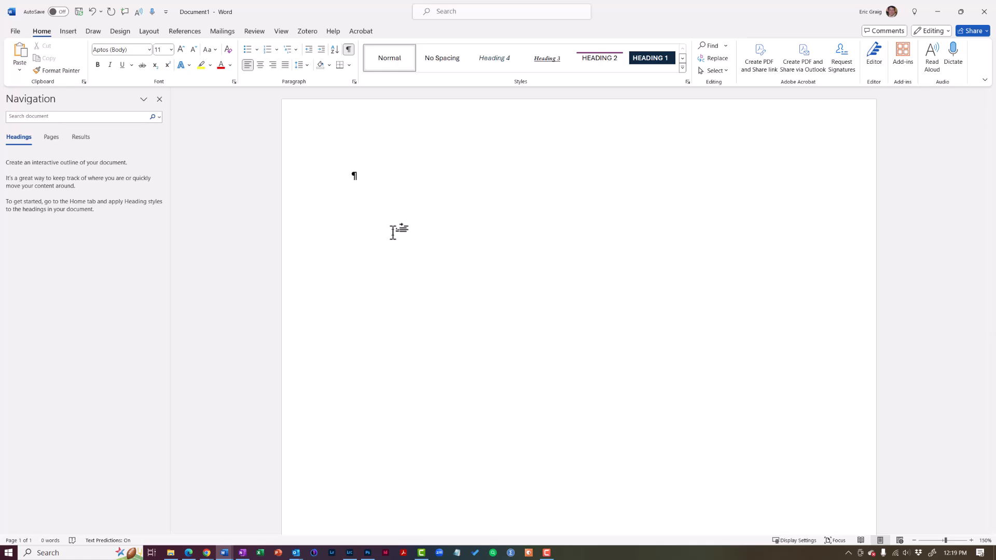
{"action": "key", "text": "Return"}
{"action": "key", "text": "Return"}
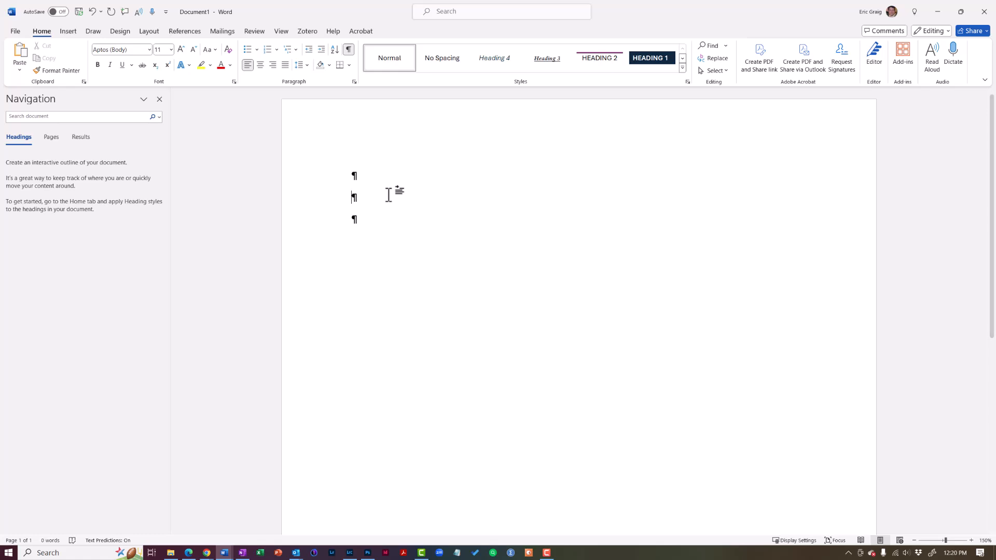
{"action": "key", "text": "ctrl+v"}
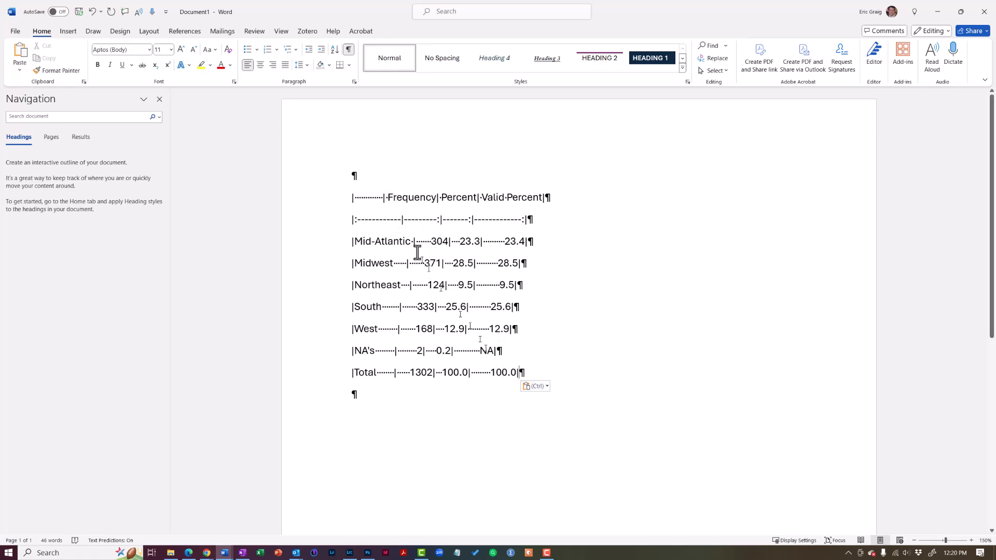
{"action": "left_click", "coordinate": [349, 50]}
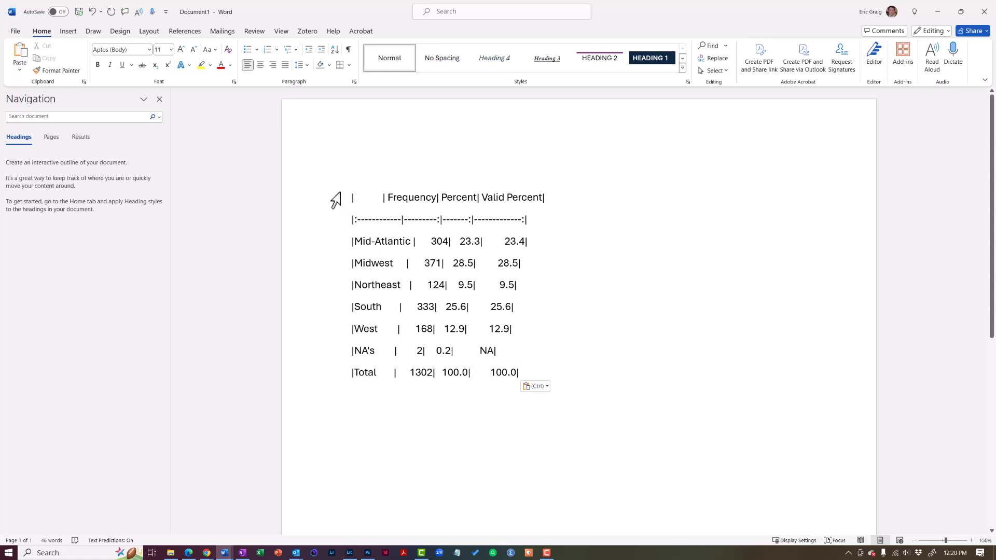
Convert all the pasted table text to a Word table, separating the text at the | character
{"action": "left_click_drag", "start_coordinate": [362, 201], "coordinate": [525, 377]}
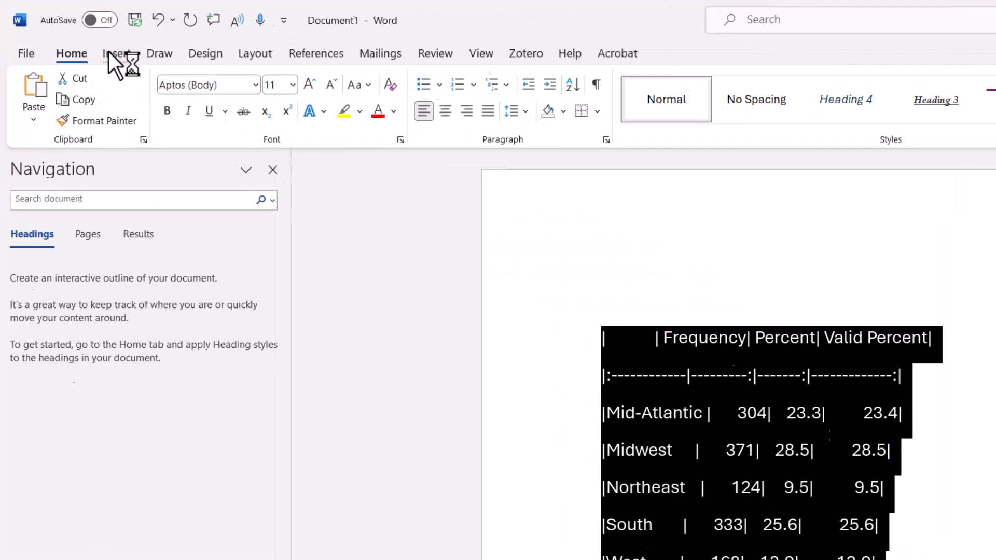
{"action": "left_click", "coordinate": [66, 32]}
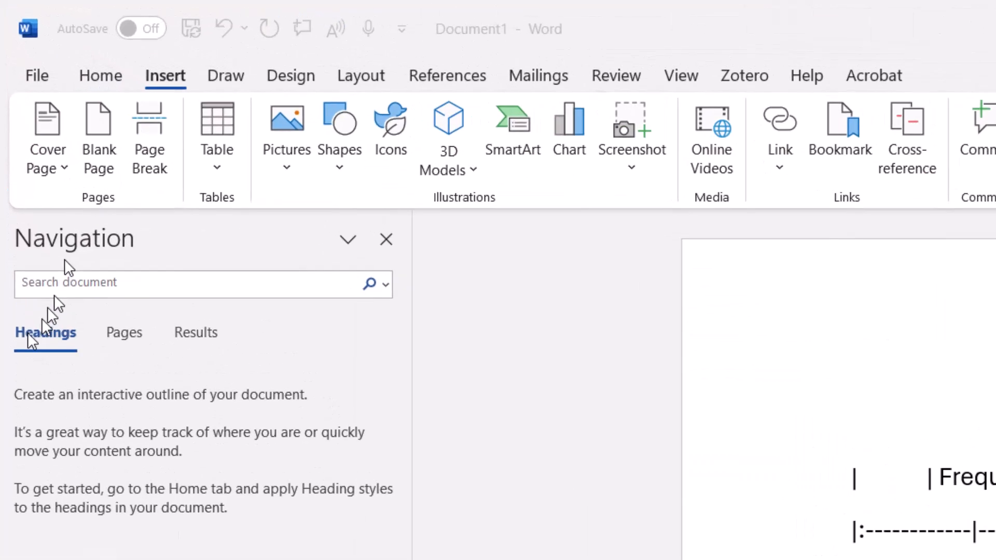
{"action": "left_click", "coordinate": [218, 167]}
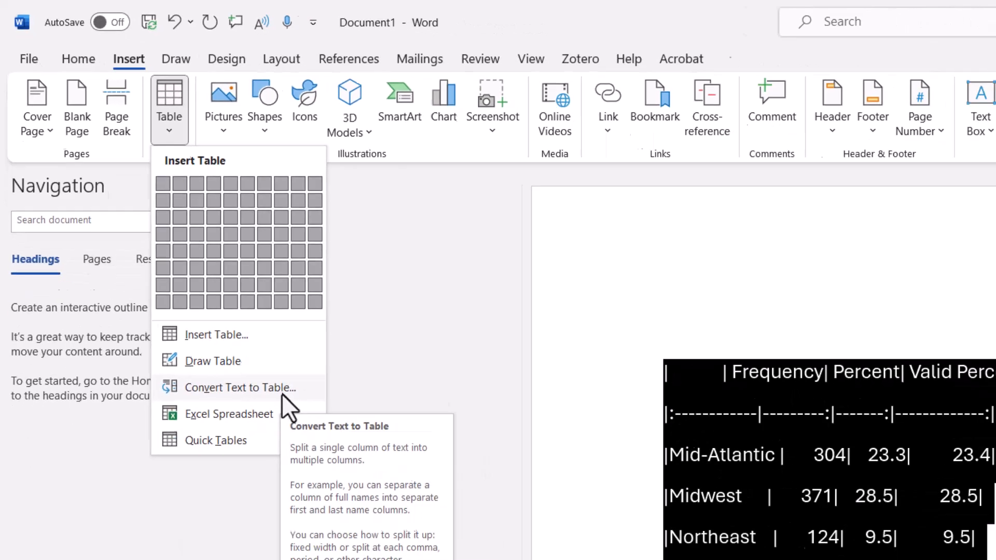
{"action": "left_click", "coordinate": [362, 506]}
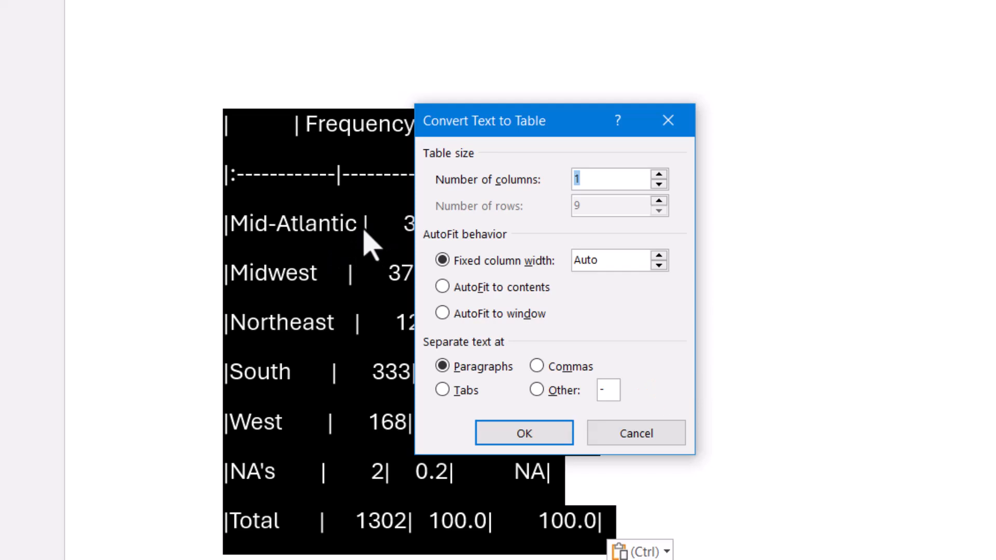
{"action": "left_click_drag", "start_coordinate": [534, 118], "coordinate": [741, 118]}
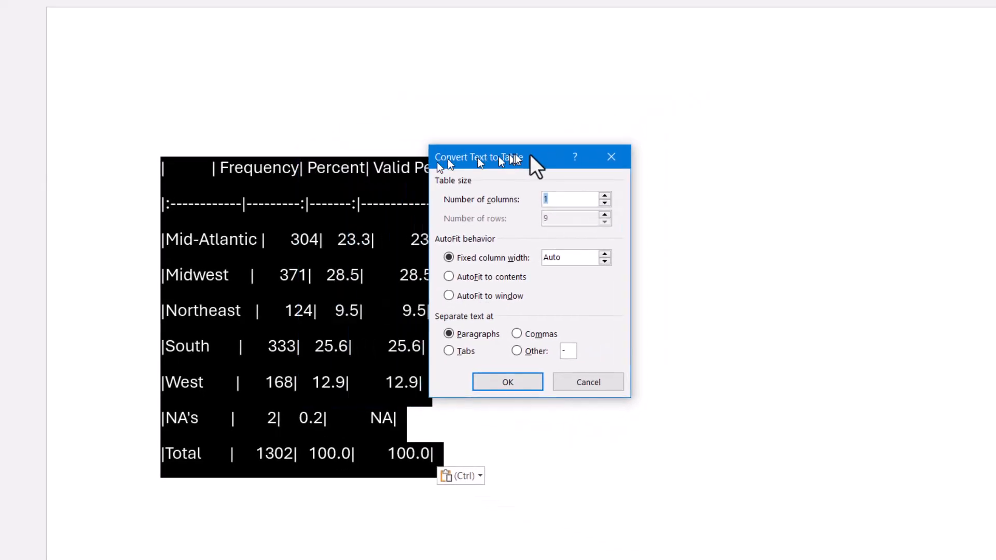
{"action": "left_click_drag", "start_coordinate": [530, 156], "coordinate": [635, 152]}
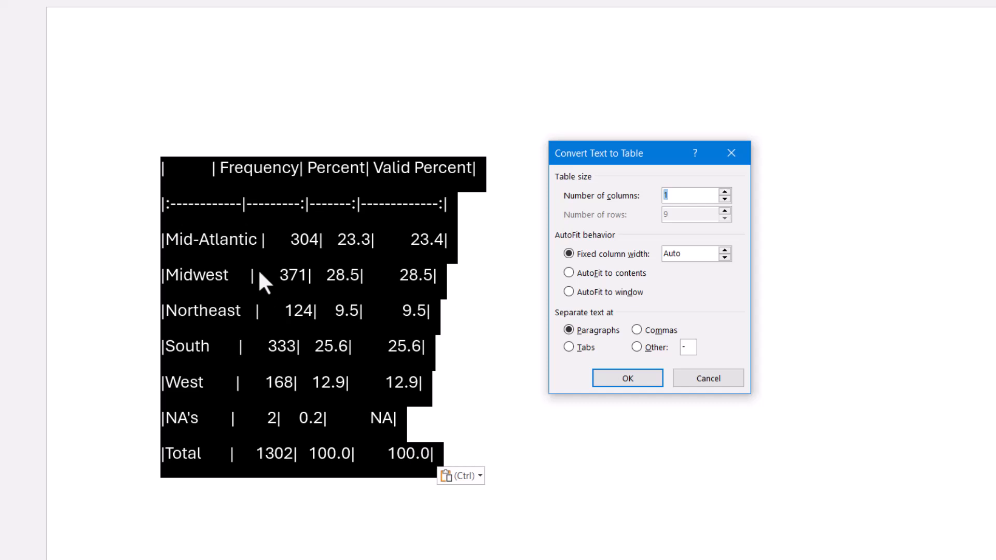
{"action": "left_click", "coordinate": [637, 345]}
{"action": "type", "text": "|"}
{"action": "left_click", "coordinate": [619, 381]}
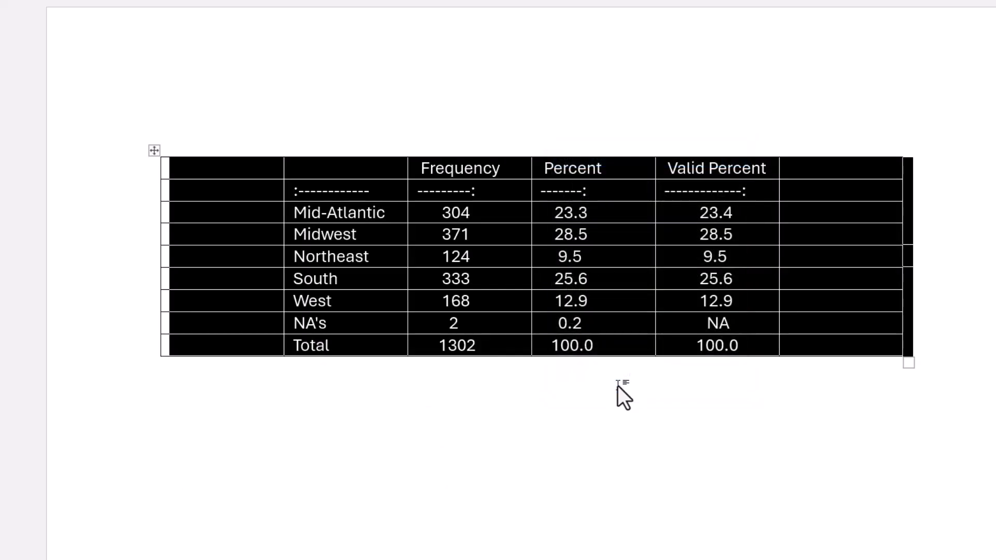
Delete the empty first and last columns of the converted table
{"action": "left_click", "coordinate": [244, 151]}
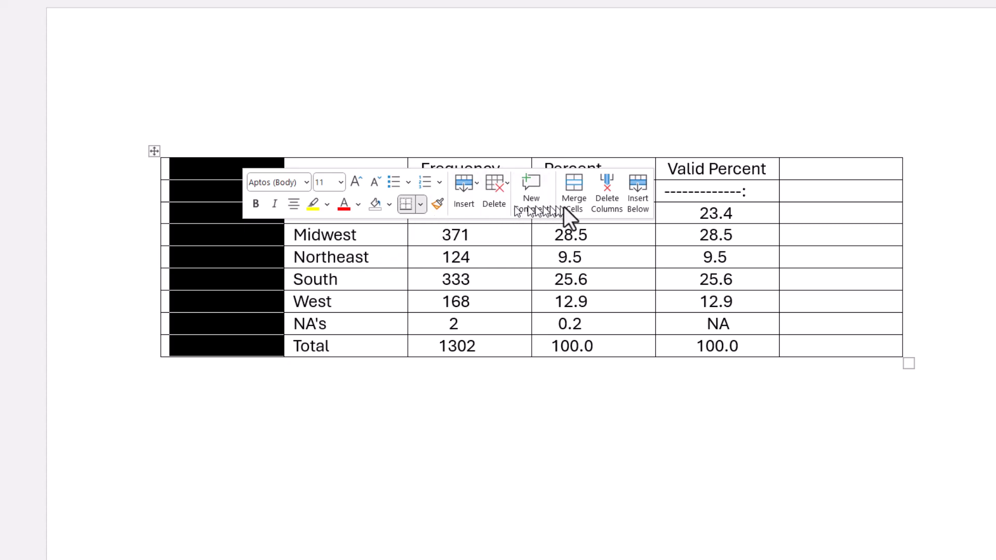
{"action": "left_click", "coordinate": [592, 204]}
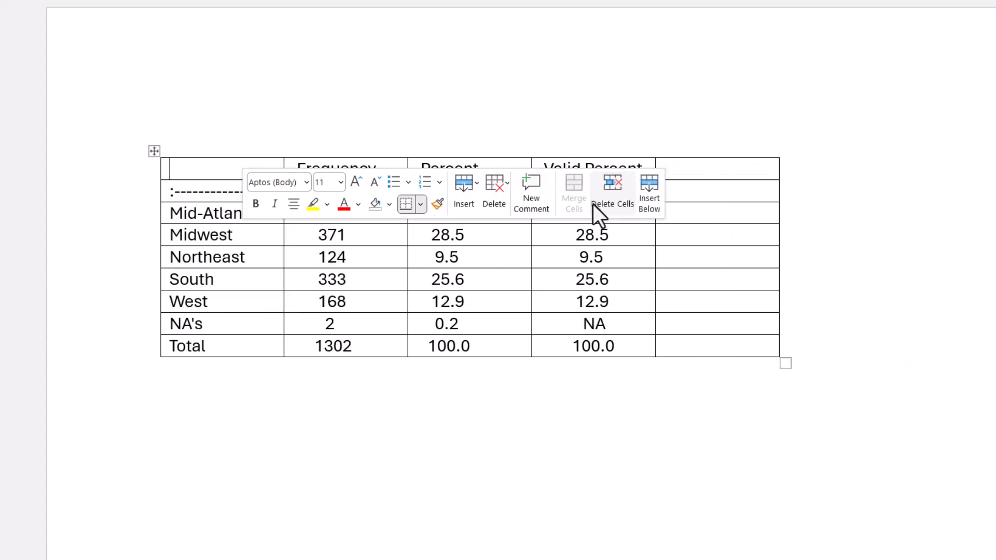
{"action": "left_click", "coordinate": [717, 153]}
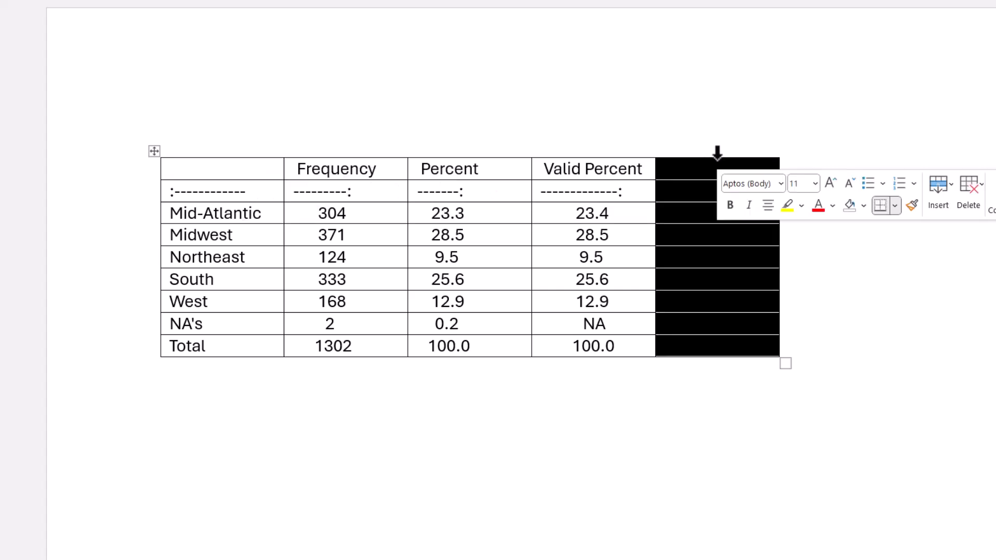
{"action": "right_click", "coordinate": [694, 195]}
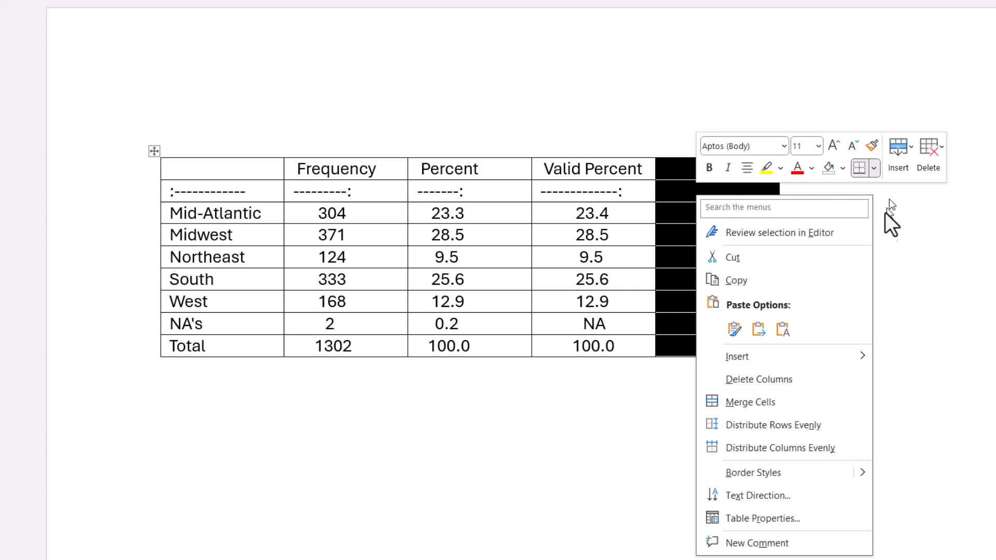
{"action": "left_click", "coordinate": [942, 151]}
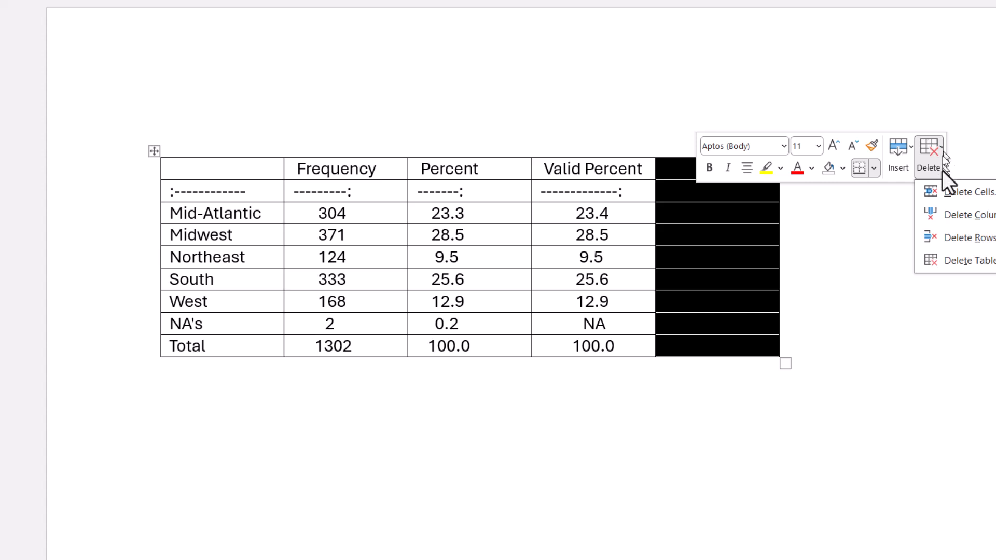
{"action": "left_click", "coordinate": [944, 213]}
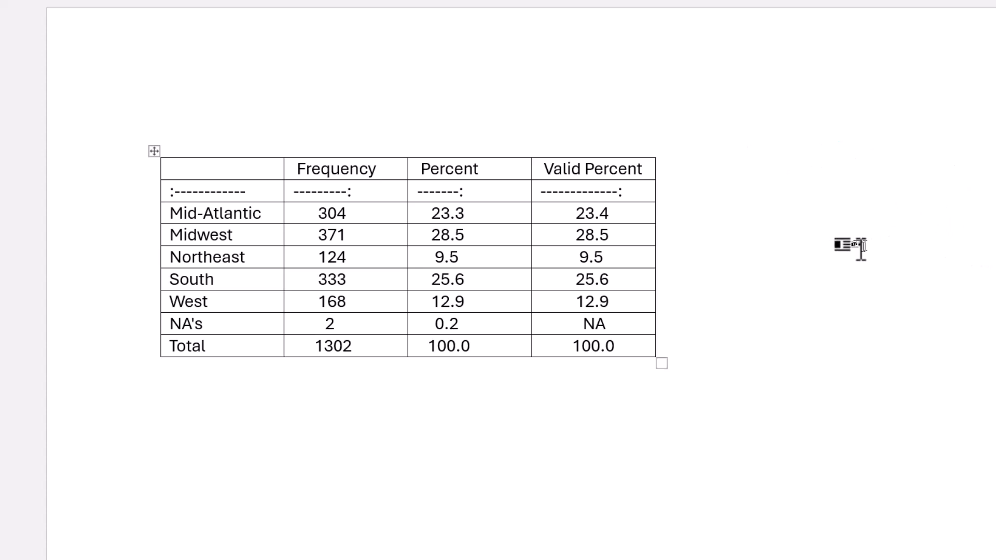
{"action": "left_click", "coordinate": [485, 404]}
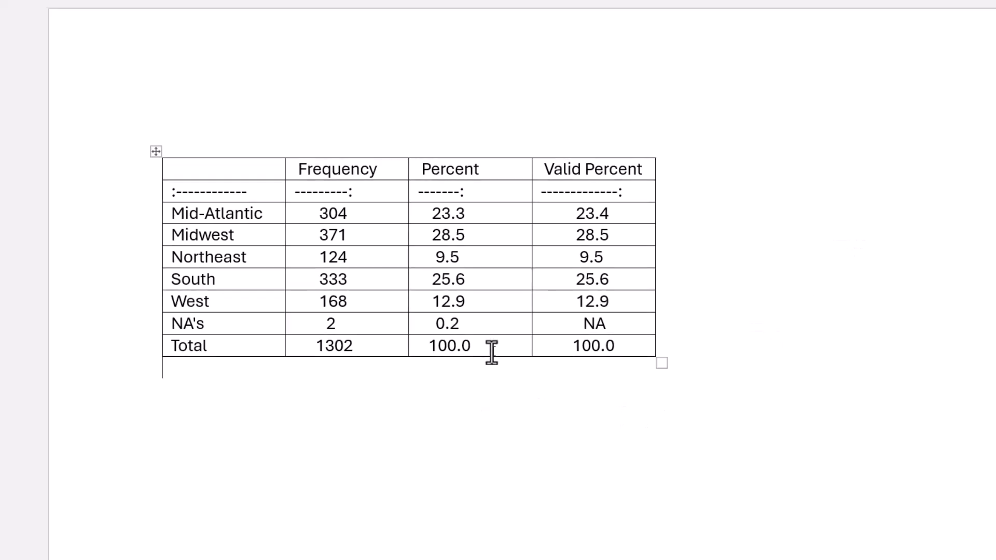
{"action": "type", "text": "|             | Frequency| Percent| Valid Percent| |:------------|---------:|-------:|-------------:| |Mid-Atlantic |       304|    23.3|          23.4| |Midwest      |       371|    28.5|          28.5| |Northeast    |       124|     9.5|           9.5| |South        |       333|    25.6|          25.6| |West         |       168|    12.9|          12.9| |NA's         |         2|     0.2|            NA| |Total        |      1302|   100.0|         100.0|"}
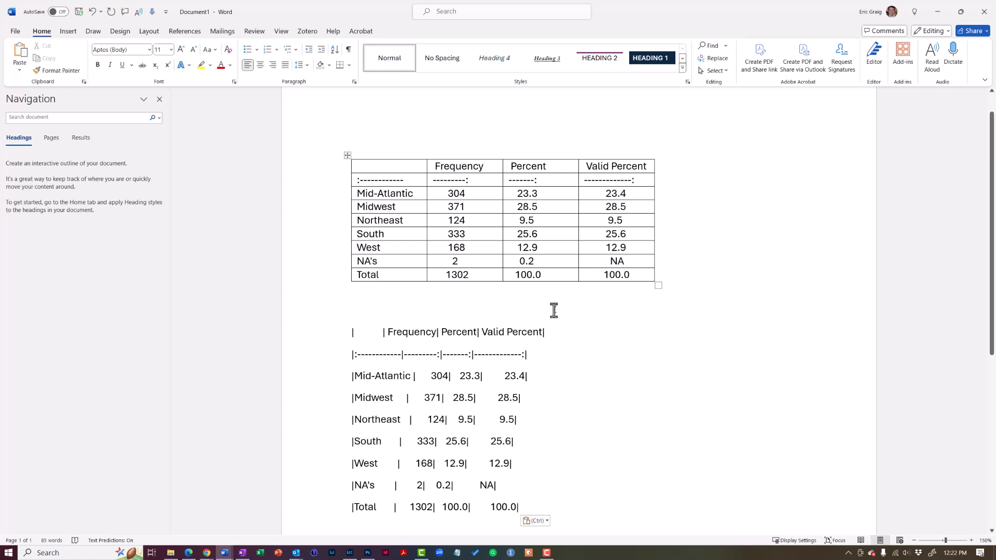
{"action": "left_click_drag", "start_coordinate": [528, 507], "coordinate": [318, 345]}
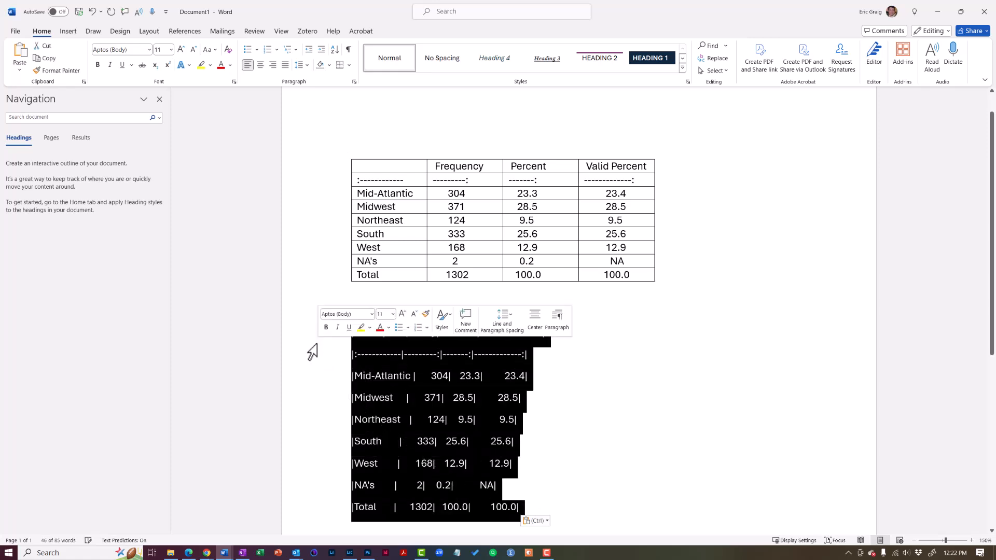
{"action": "key", "text": "Delete"}
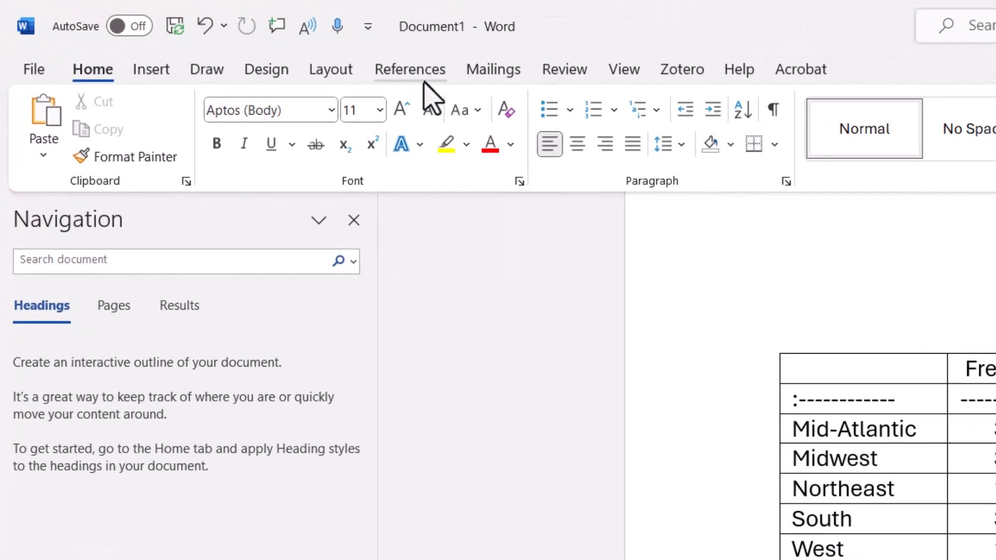
Insert a caption with the Figure label below the table and start a new line after it
{"action": "left_click", "coordinate": [422, 79]}
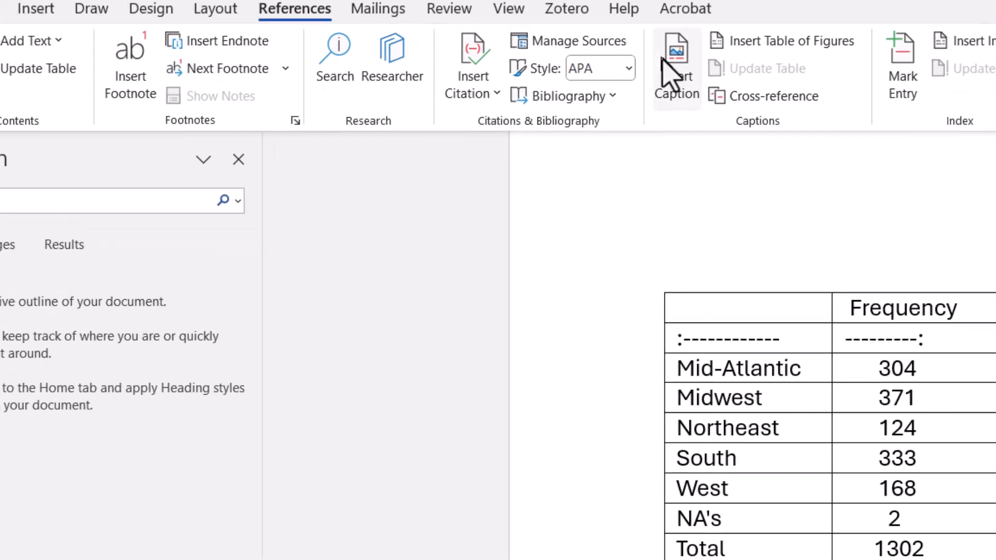
{"action": "left_click", "coordinate": [790, 125]}
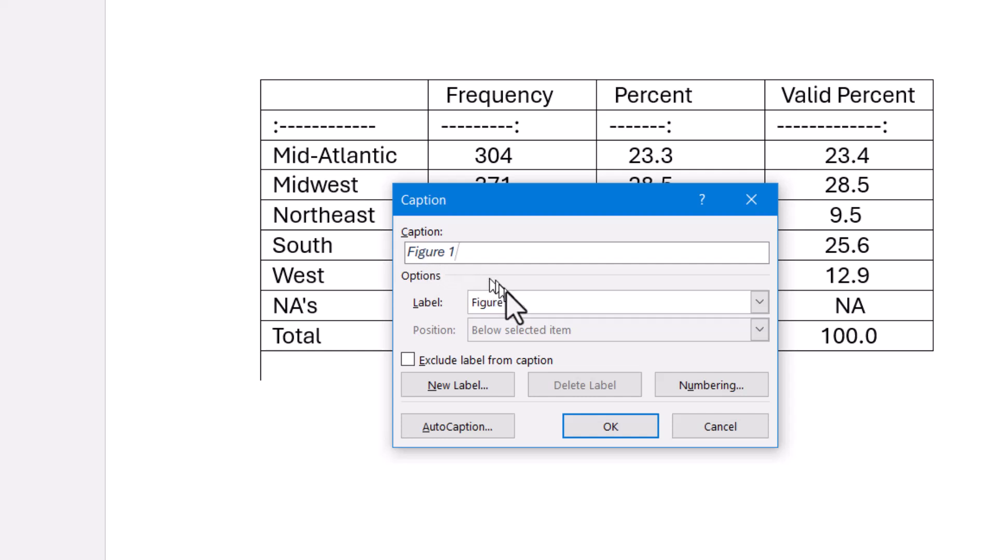
{"action": "left_click", "coordinate": [612, 422]}
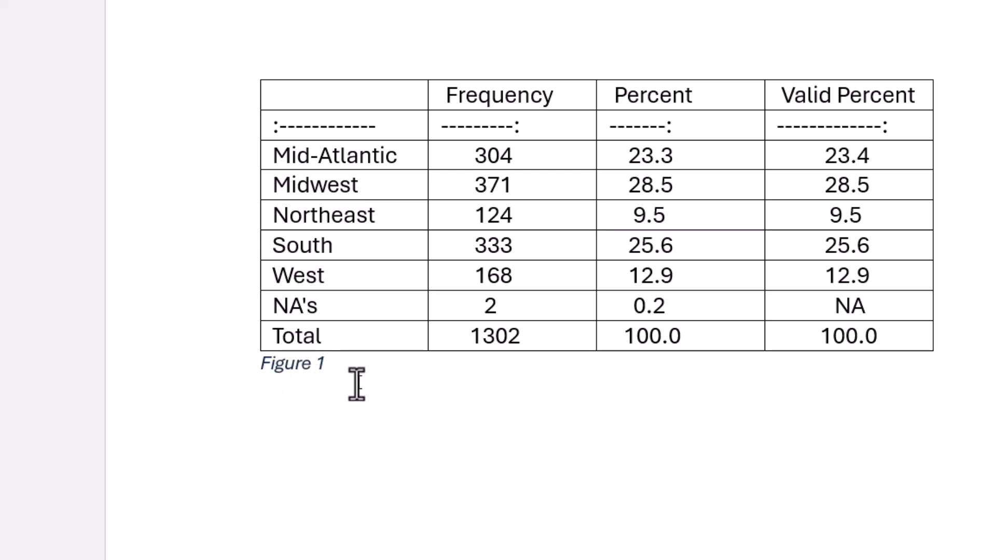
{"action": "key", "text": "Return"}
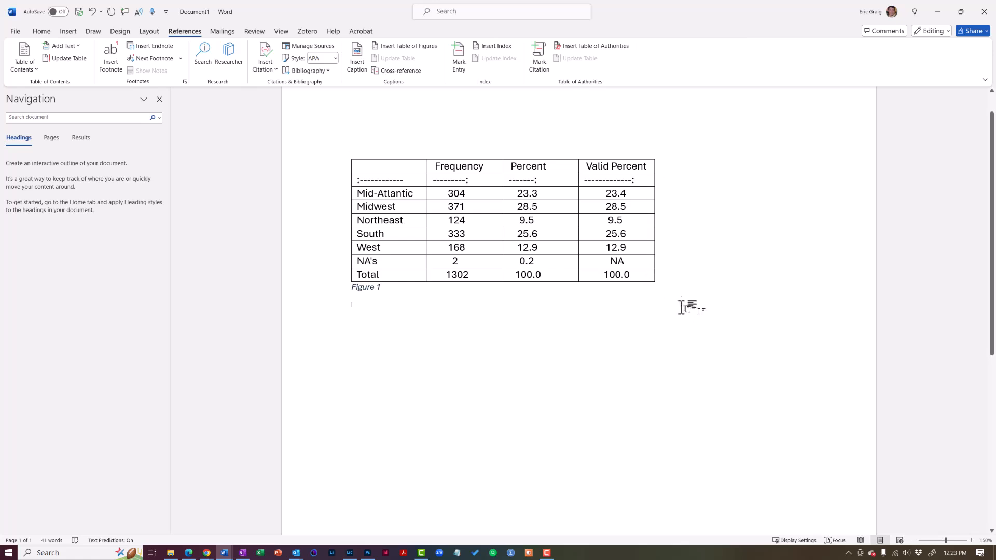
Delete the row of dashes under the table's header row
{"action": "left_click", "coordinate": [327, 181]}
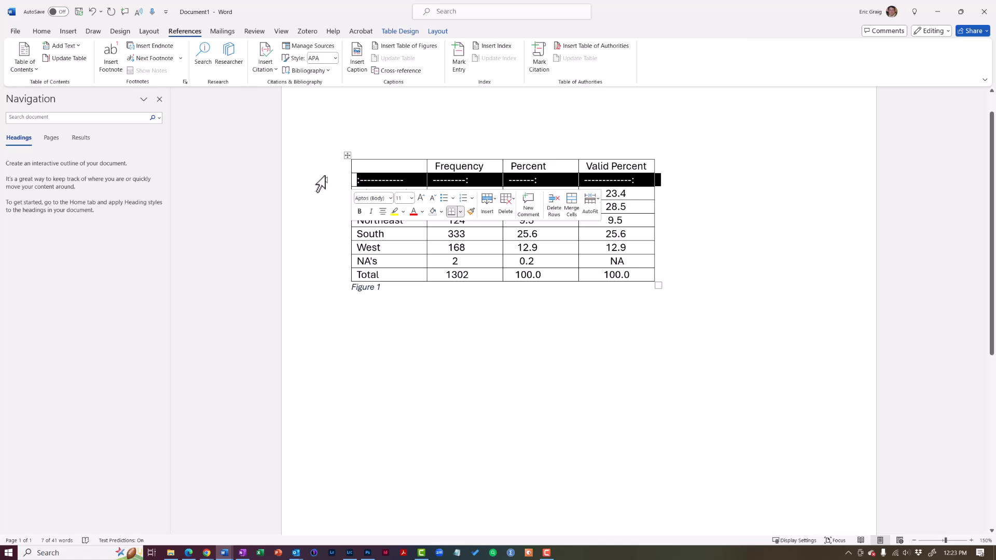
{"action": "left_click", "coordinate": [552, 202]}
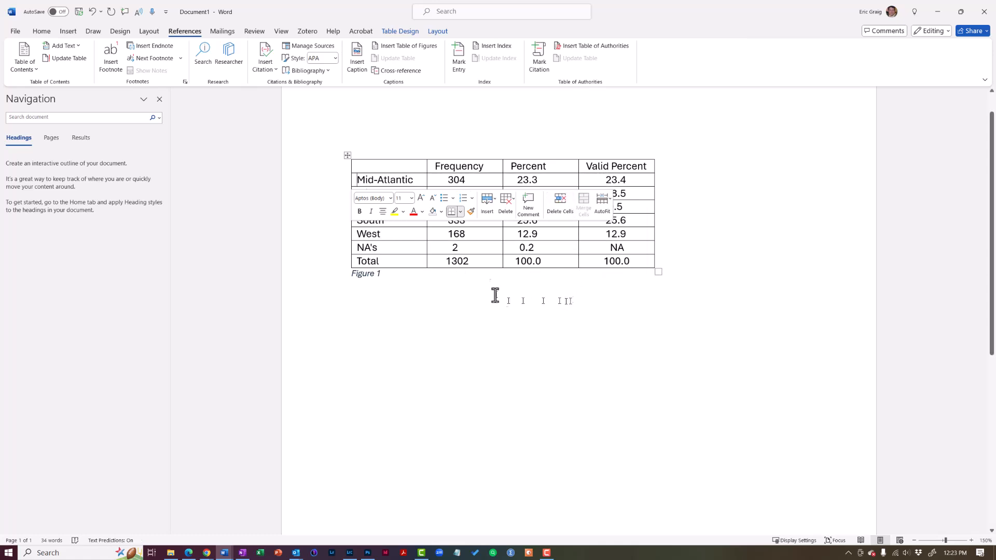
{"action": "left_click", "coordinate": [453, 179]}
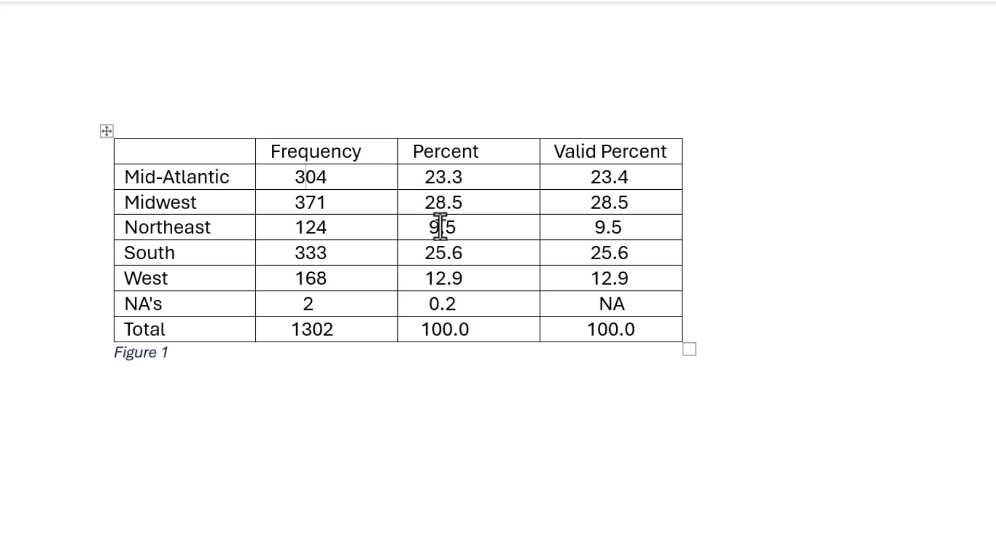
Right-align all values in the Frequency, Percent and Valid Percent columns from Mid-Atlantic through Total
{"action": "left_click_drag", "start_coordinate": [291, 178], "coordinate": [636, 334]}
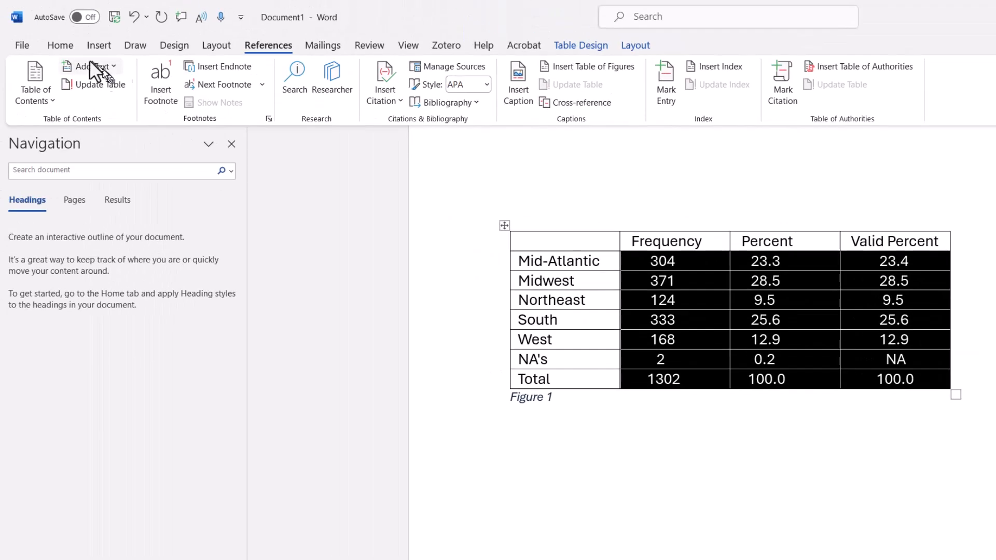
{"action": "left_click", "coordinate": [61, 46]}
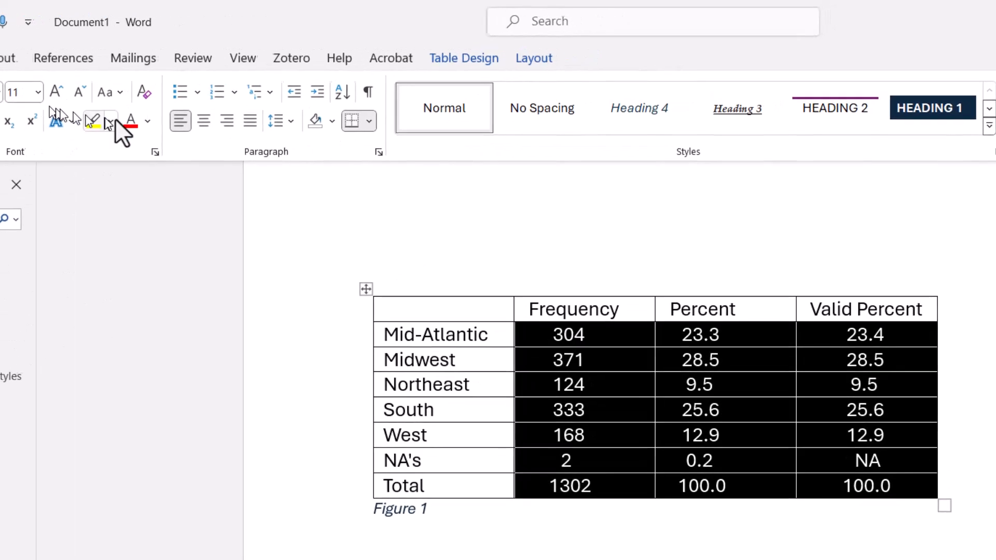
{"action": "left_click", "coordinate": [225, 124]}
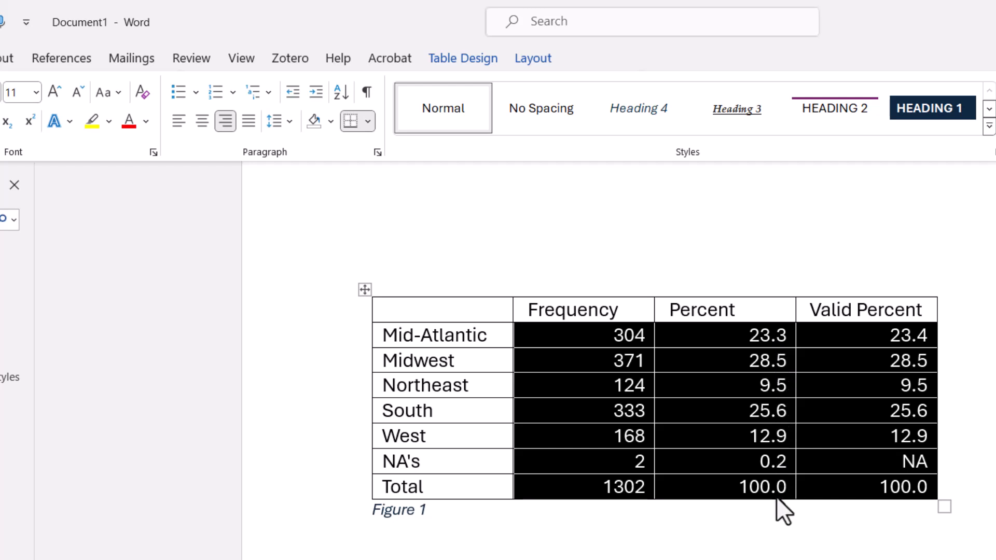
Show the ruler and move the selected number cells' right indent inward to about the 1.75-inch mark
{"action": "key", "text": "alt+w"}
{"action": "key", "text": "r"}
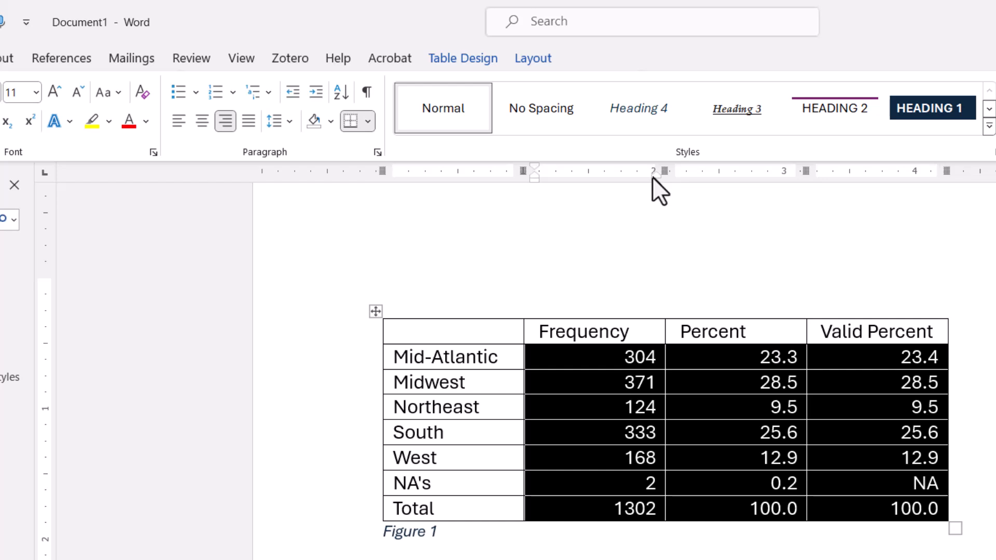
{"action": "mouse_move", "coordinate": [651, 177]}
{"action": "left_mouse_down"}
{"action": "mouse_move", "coordinate": [608, 183]}
{"action": "mouse_move", "coordinate": [619, 180]}
{"action": "left_mouse_up"}
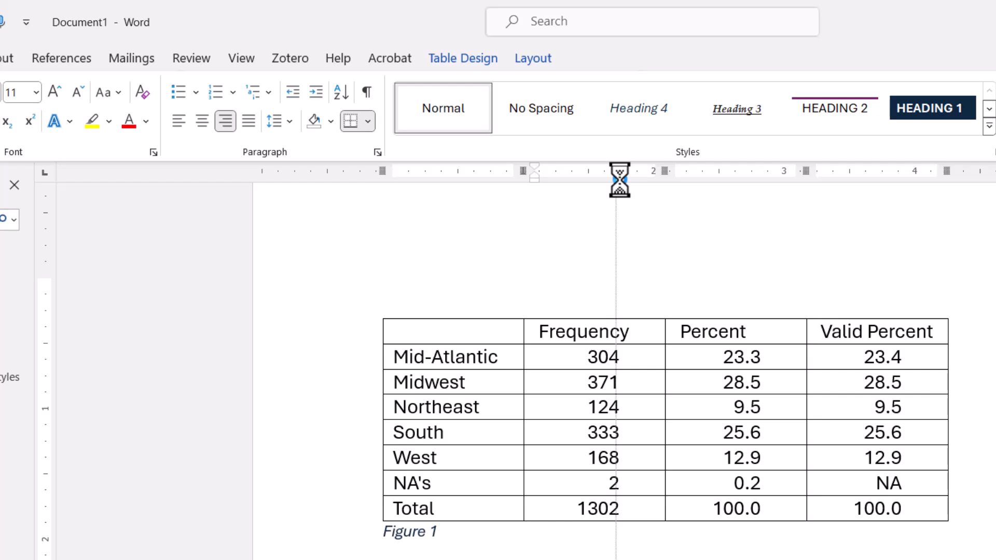
{"action": "left_click_drag", "start_coordinate": [619, 180], "coordinate": [619, 180]}
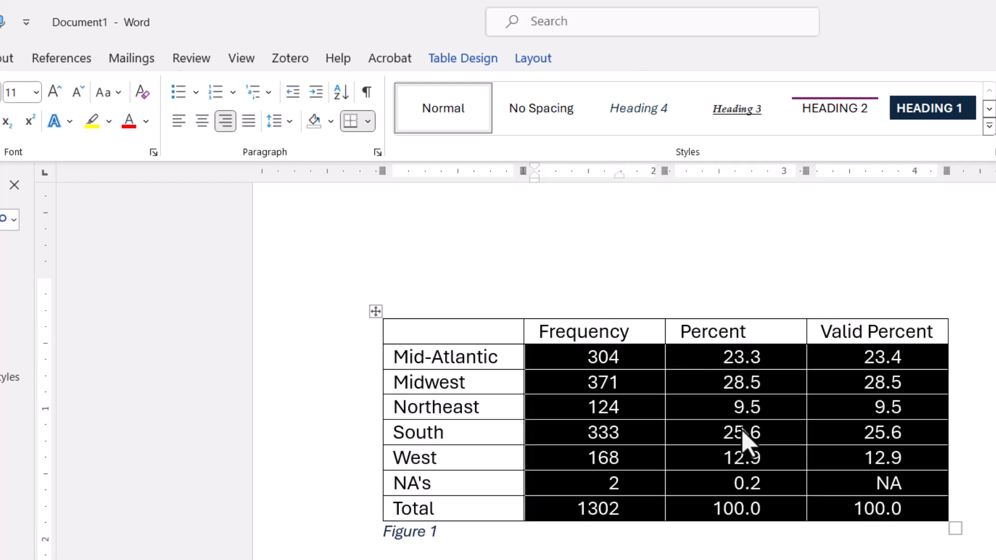
Center the Frequency, Percent and Valid Percent column headings in their cells
{"action": "left_click_drag", "start_coordinate": [624, 324], "coordinate": [876, 320]}
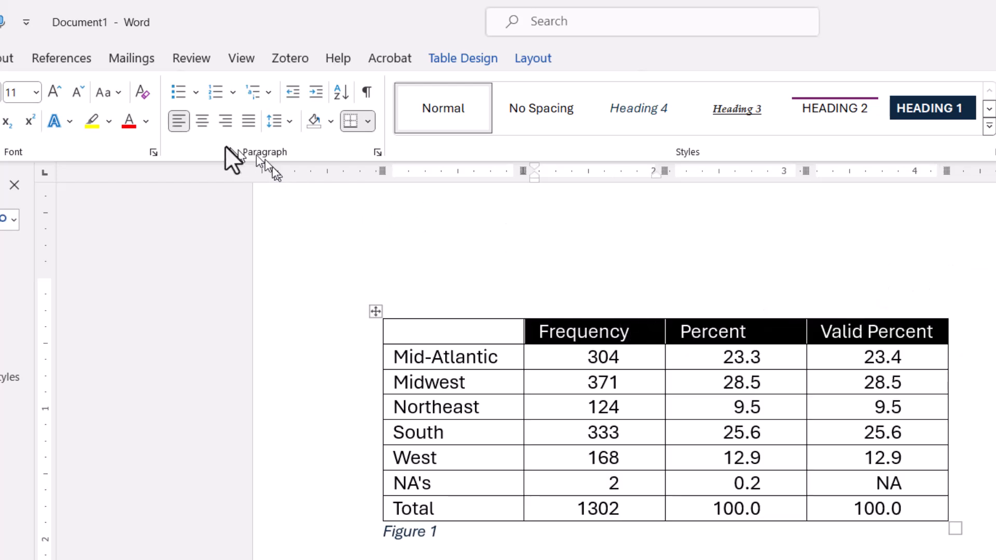
{"action": "left_click", "coordinate": [196, 123]}
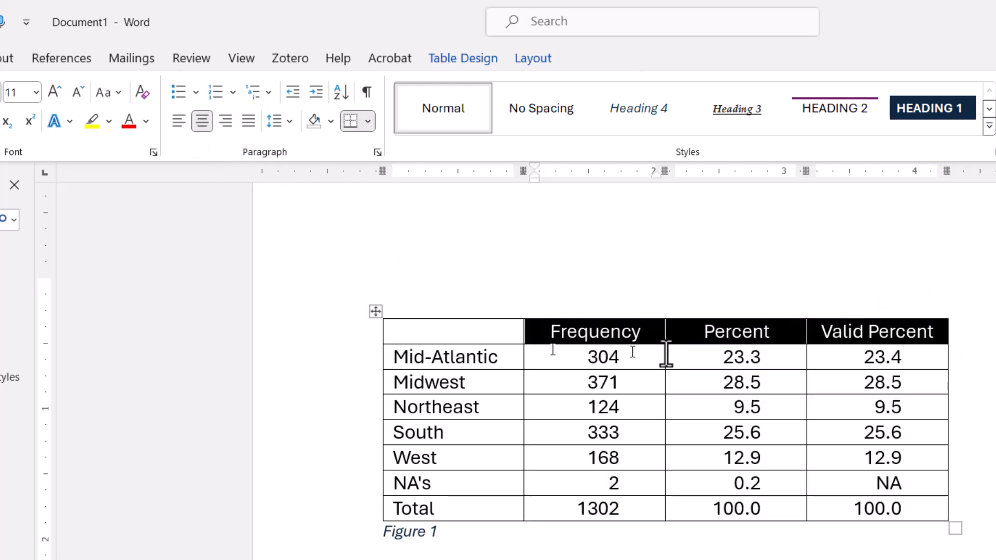
{"action": "left_click", "coordinate": [556, 547]}
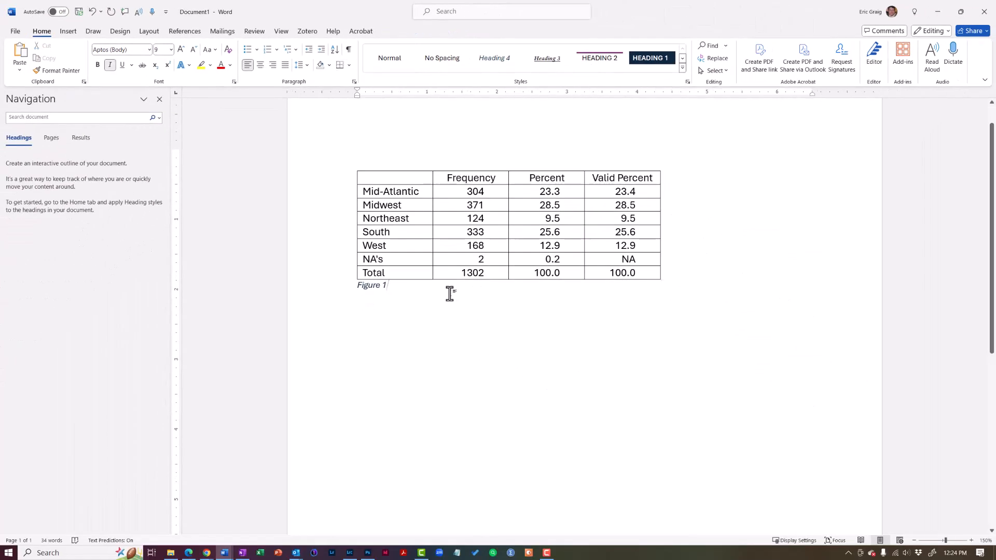